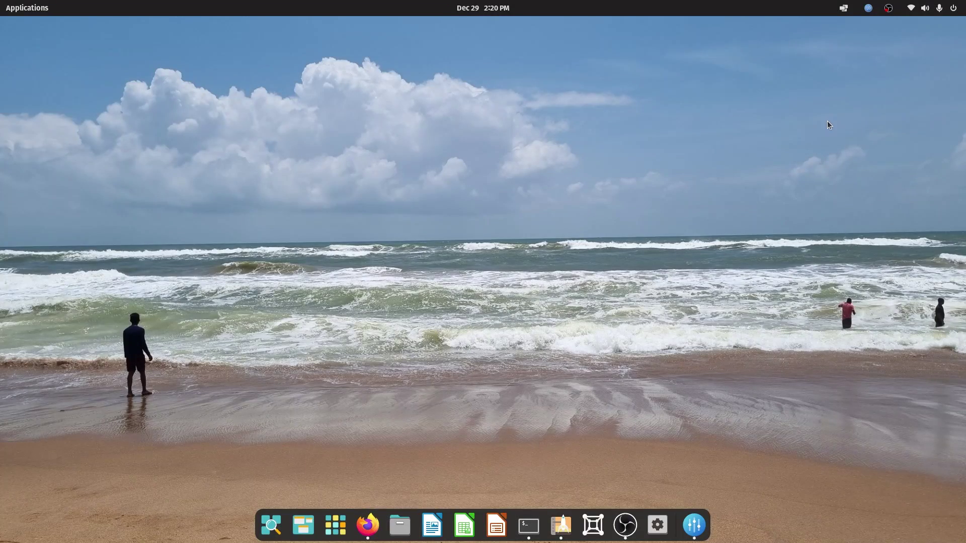
Bring the YouTube video page forward and clear the selection in the video title.
click(367, 525)
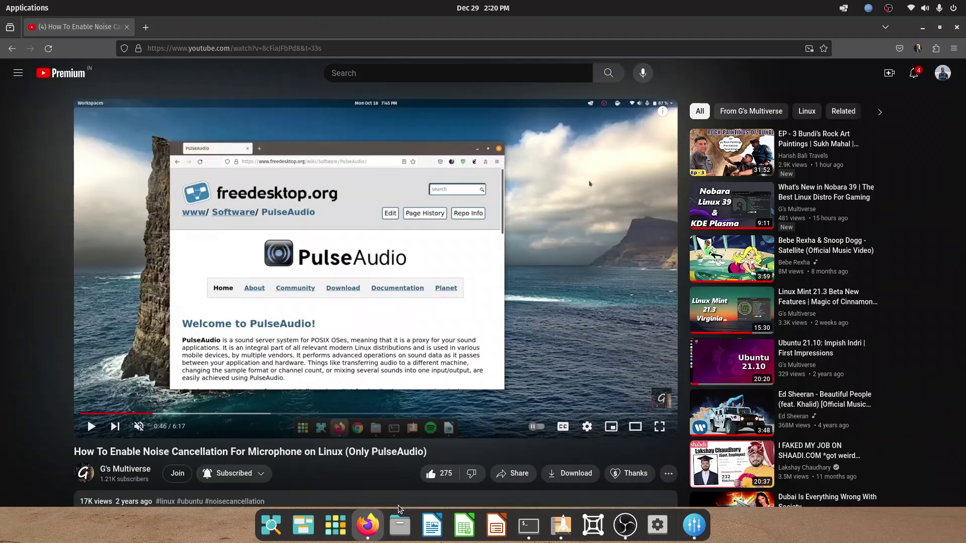
scroll(402, 403, down, 2)
drag(426, 395, 345, 396)
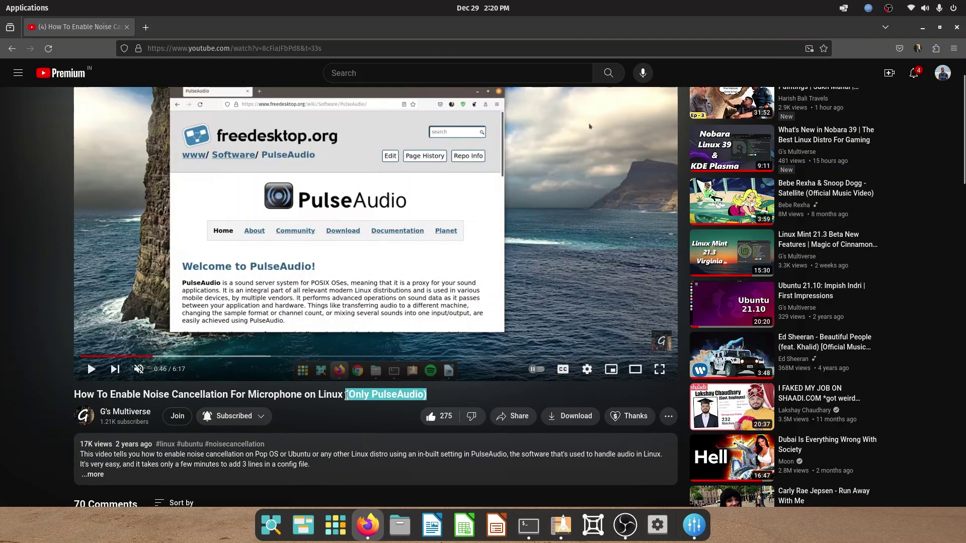
click(346, 396)
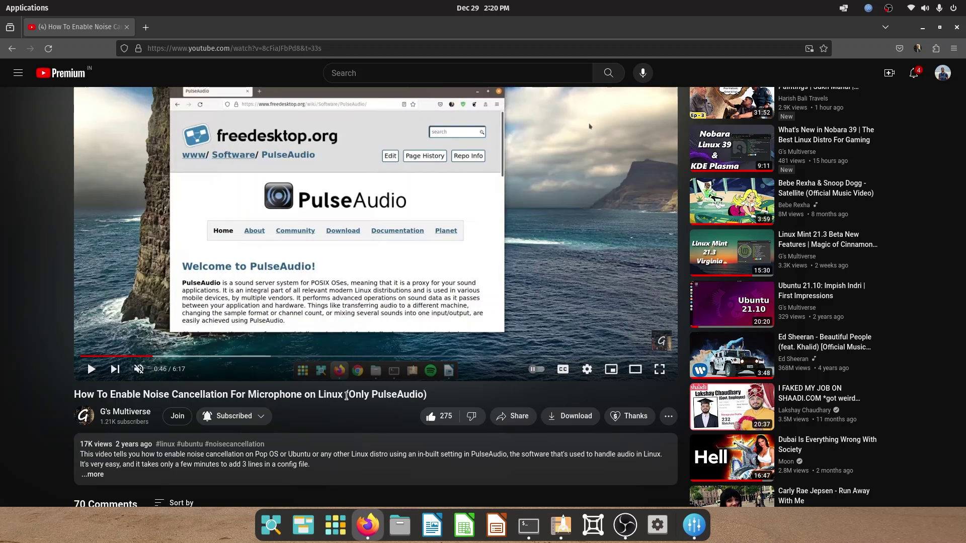
Expand and read the full video description, then close Firefox.
scroll(346, 396, down, 2)
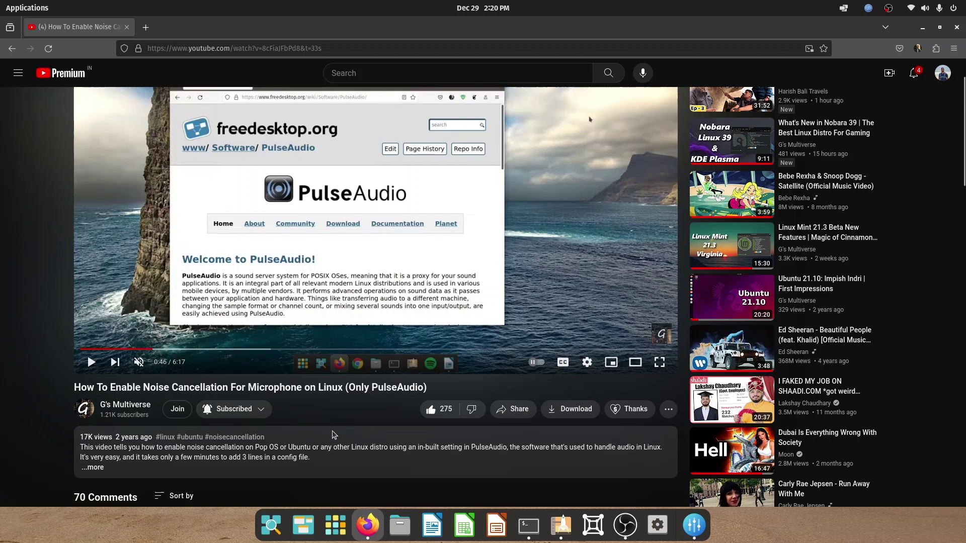
click(104, 360)
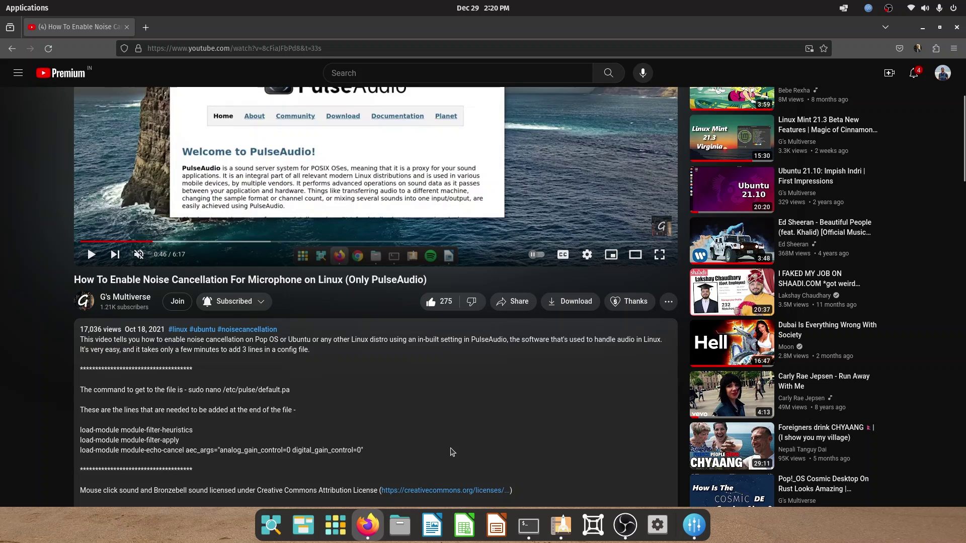
scroll(455, 449, down, 2)
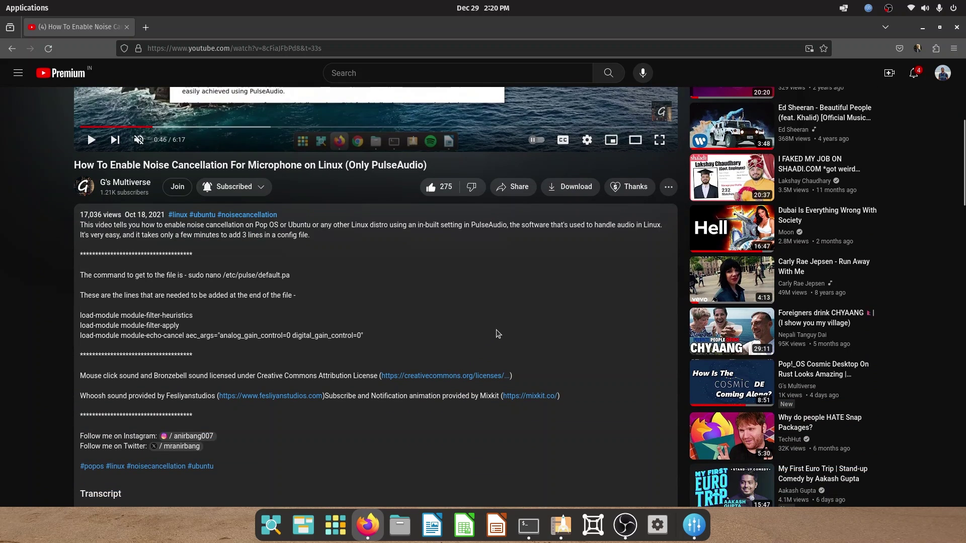
scroll(475, 356, up, 3)
click(957, 28)
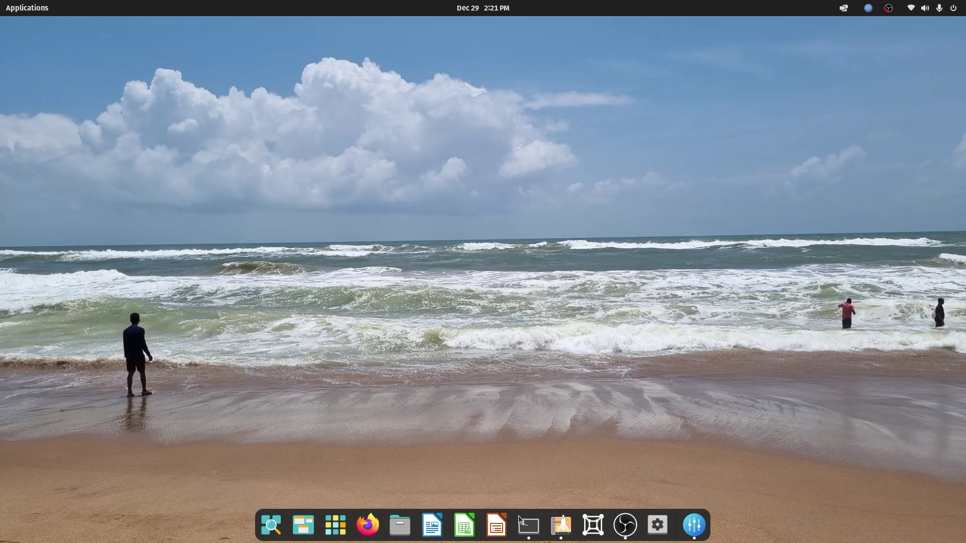
Quit the running Terminal from its dock menu and launch a fresh Terminal window.
right_click(536, 528)
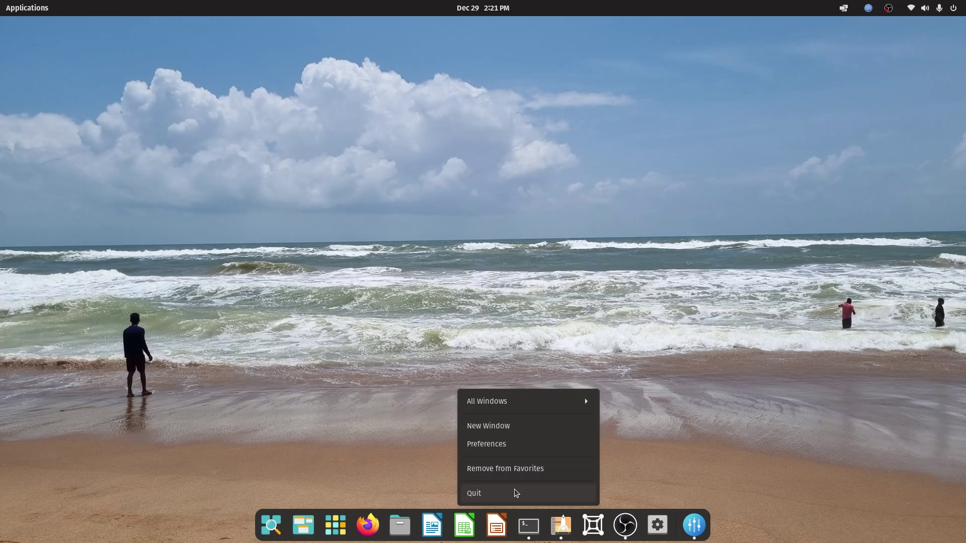
click(472, 492)
click(530, 526)
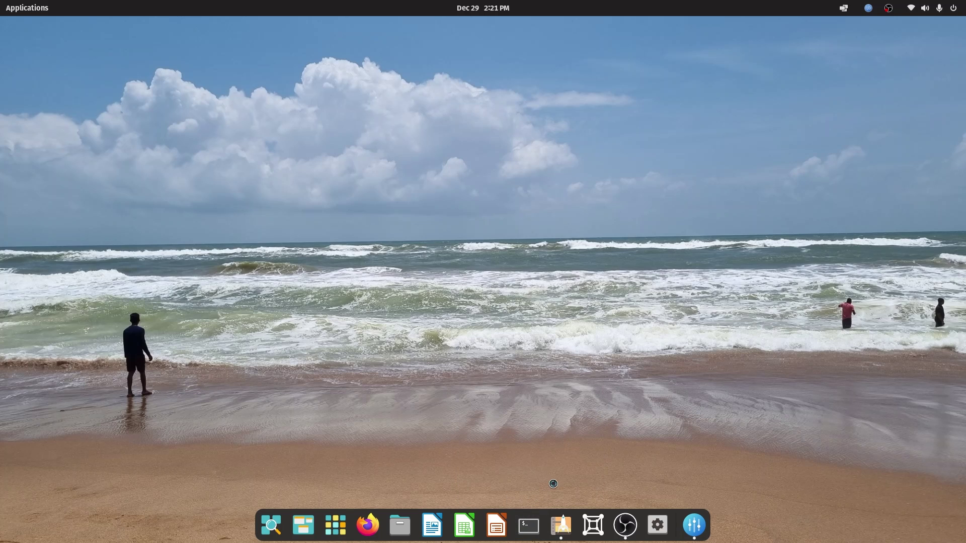
Run 'pactl info' and highlight the Server Name line showing PulseAudio on PipeWire 1.0.0.
text(pactl info)
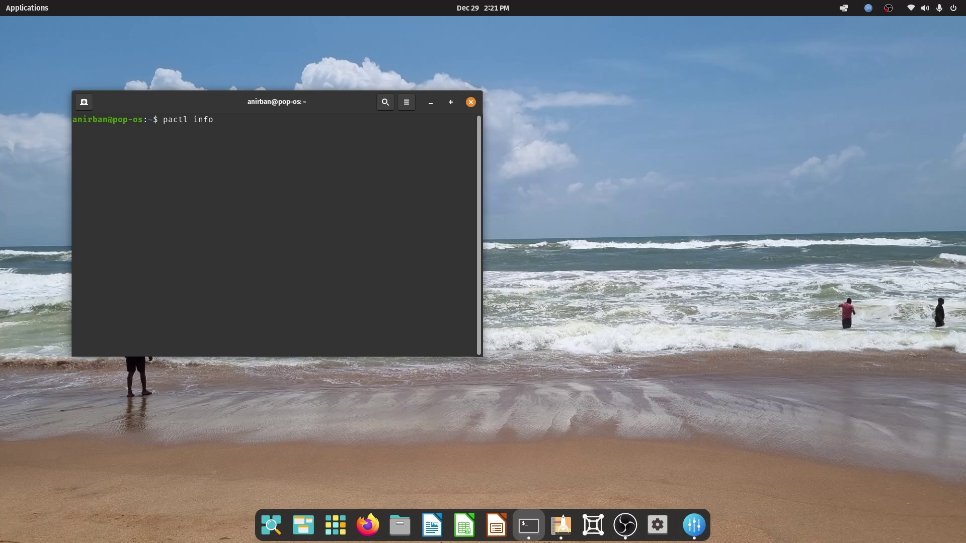
key(Return)
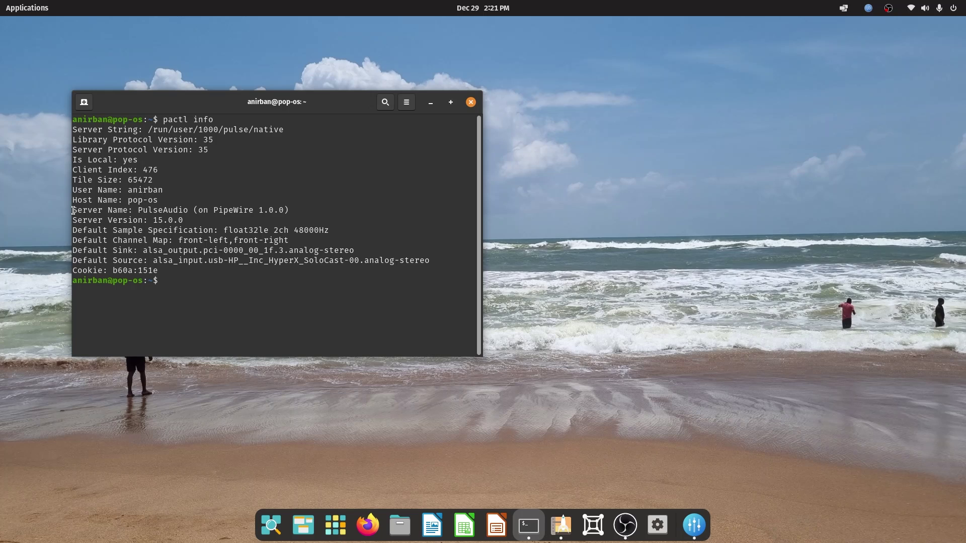
drag(73, 210, 285, 209)
click(188, 209)
click(285, 209)
Close the terminal, launch Easy Effects, and look at the Output tab's player streams.
key(ctrl+d)
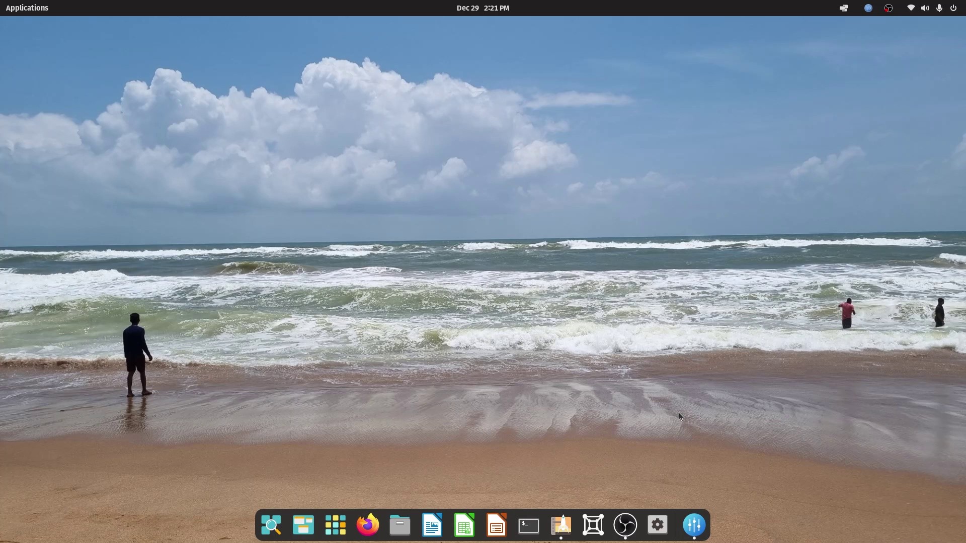
click(694, 525)
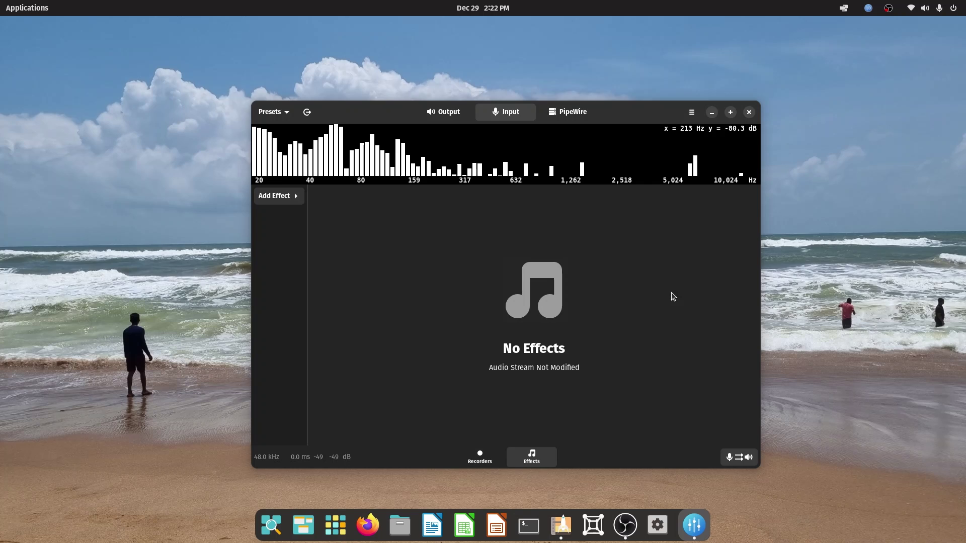
click(443, 116)
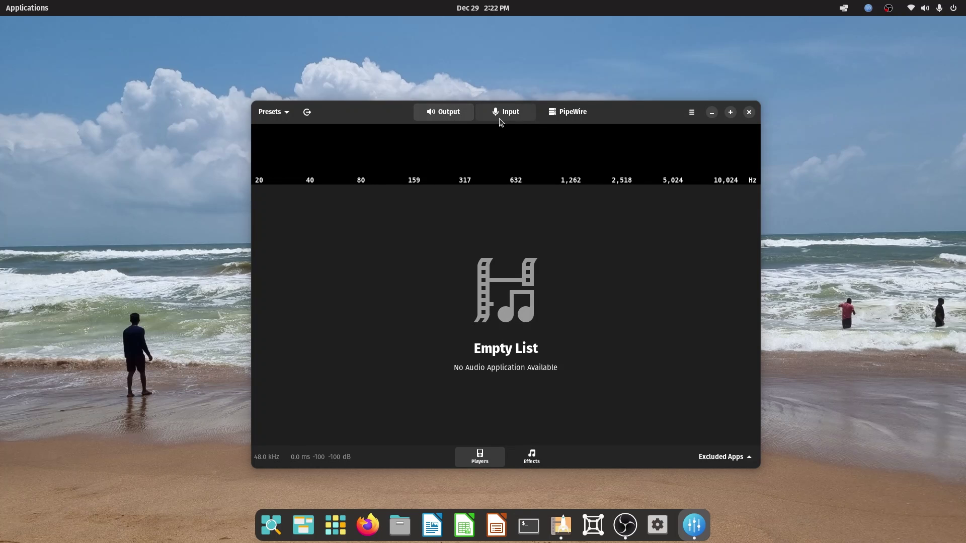
click(501, 117)
Browse the PipeWire pages and the Input recorders, ending on the Input Effects list.
click(565, 111)
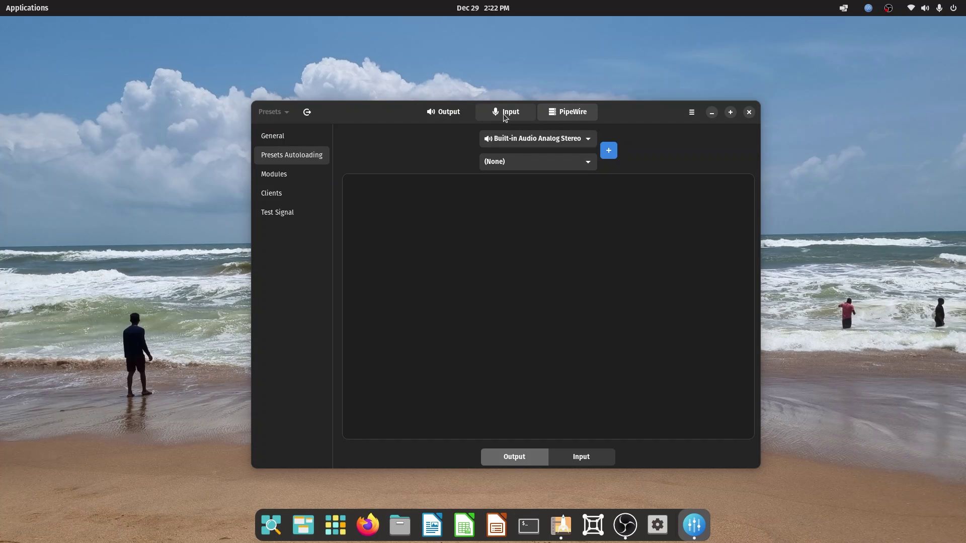
click(504, 114)
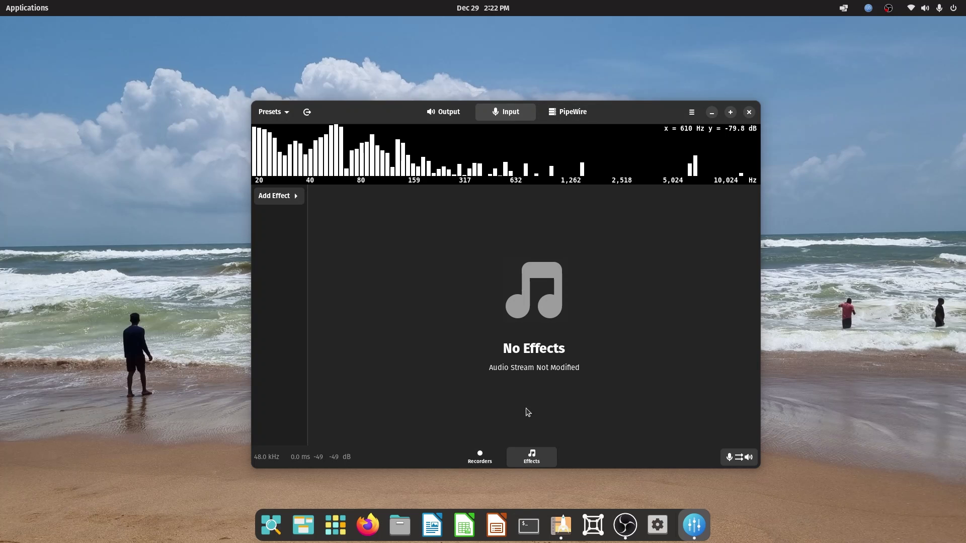
click(479, 455)
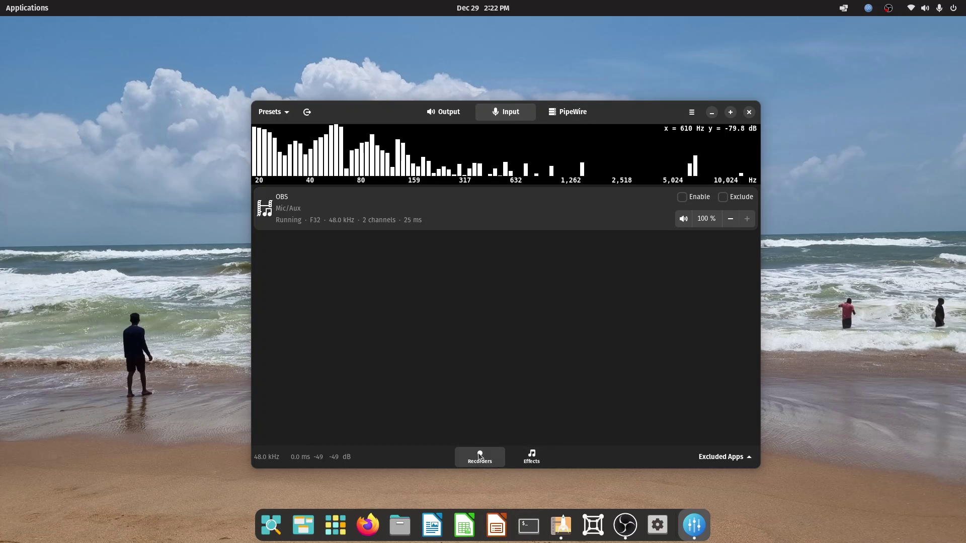
click(531, 458)
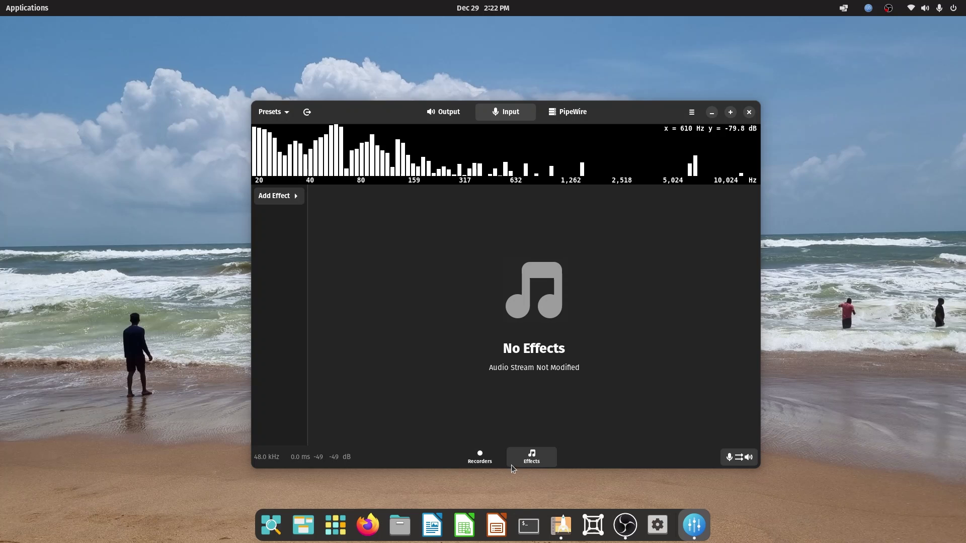
Search the effect list for 'noi' and add Noise Reduction (RNNoise) to the microphone chain.
click(280, 196)
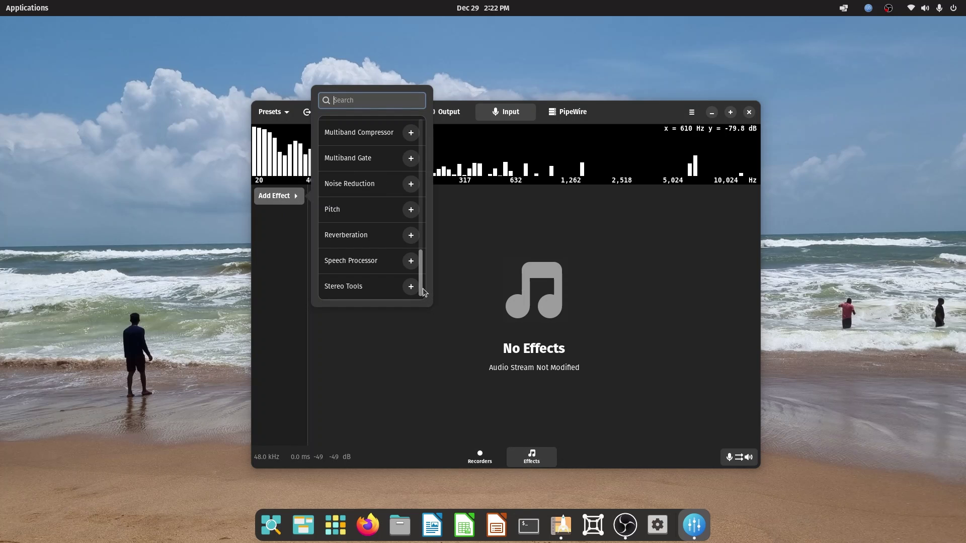
drag(423, 286, 429, 156)
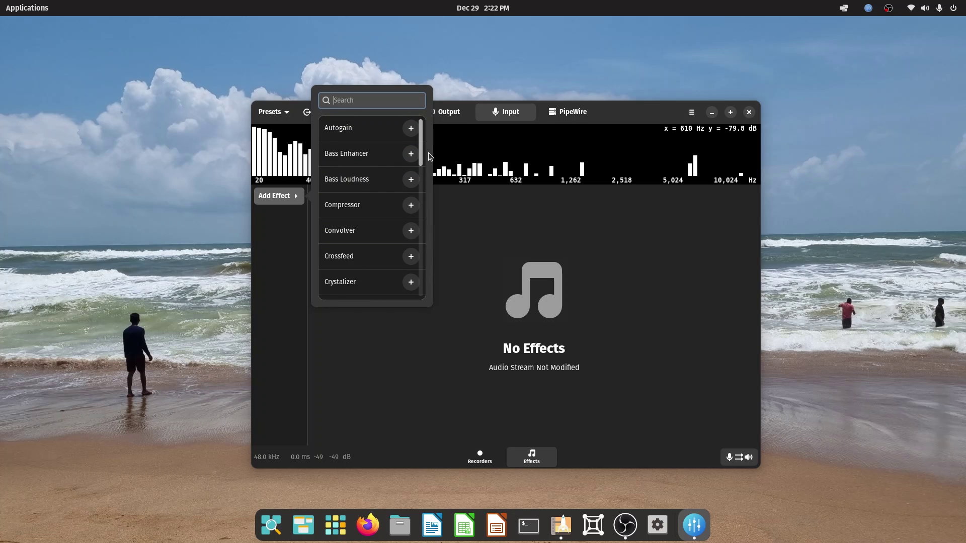
text(noise)
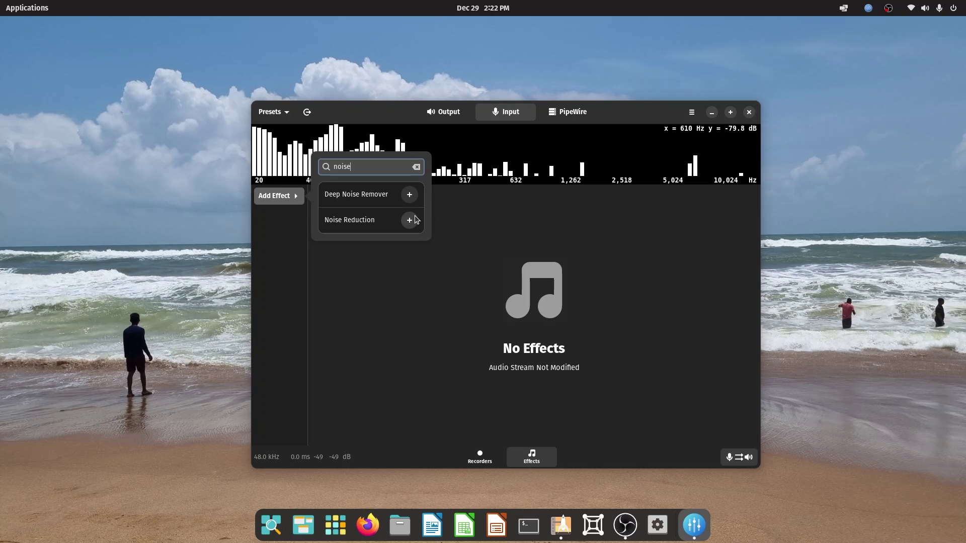
click(409, 220)
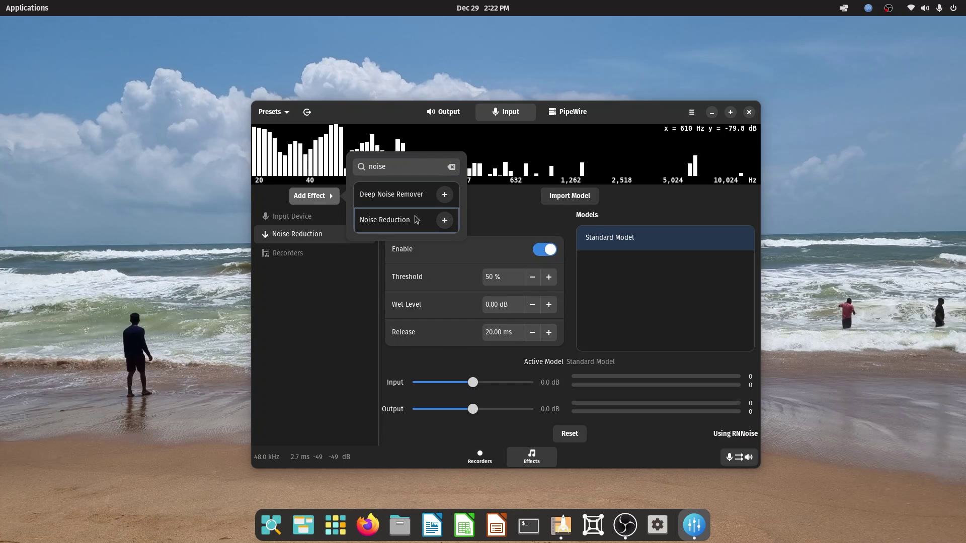
Dismiss the effect search and enable processing for the OBS Mic/Aux recorder stream.
click(509, 221)
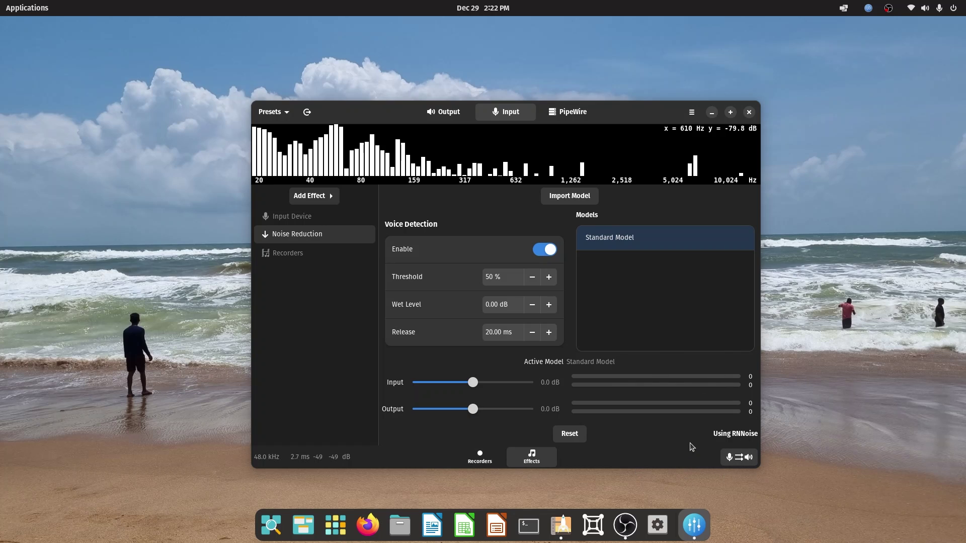
click(478, 460)
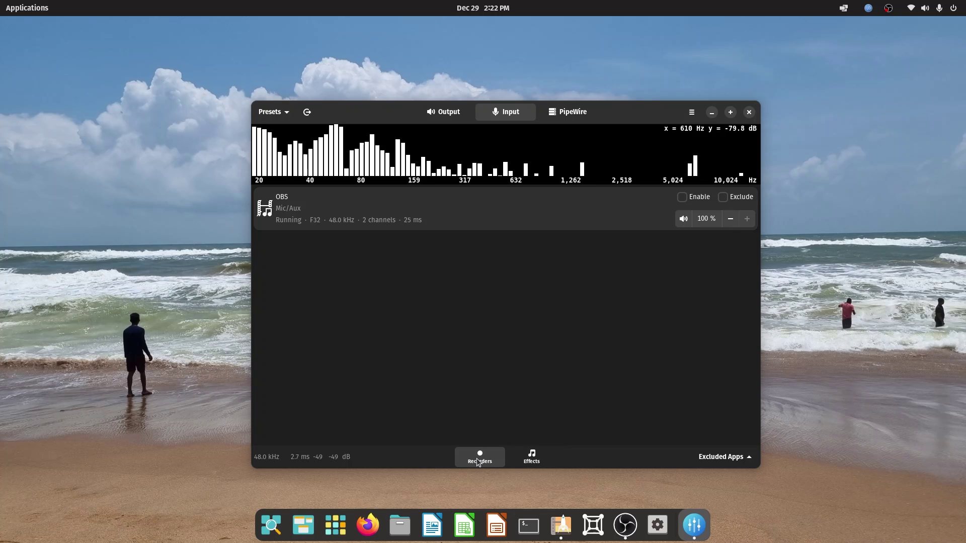
click(683, 198)
Open OBS's Mic/Aux filters and review the Compressor, 3-Band Equalizer and Limiter settings.
click(625, 526)
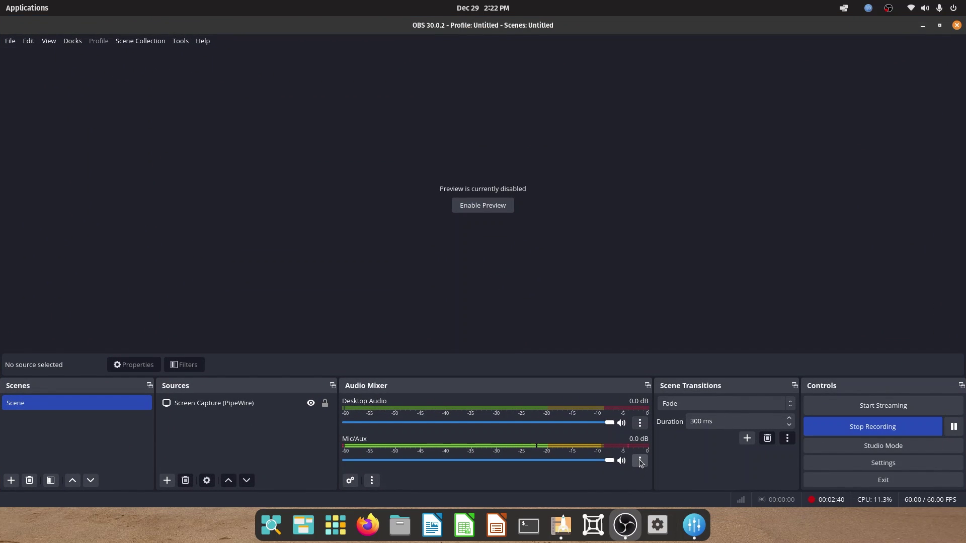
click(640, 461)
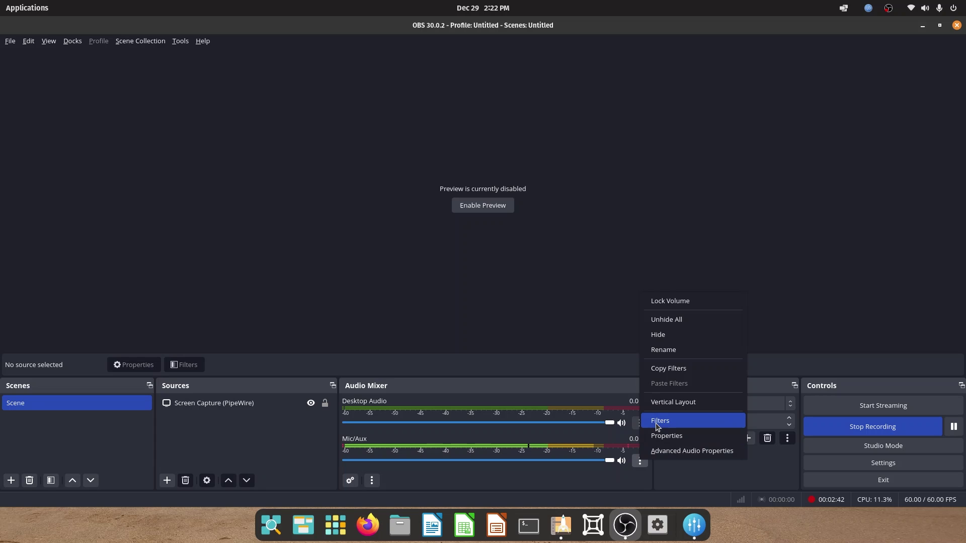
click(672, 421)
click(302, 112)
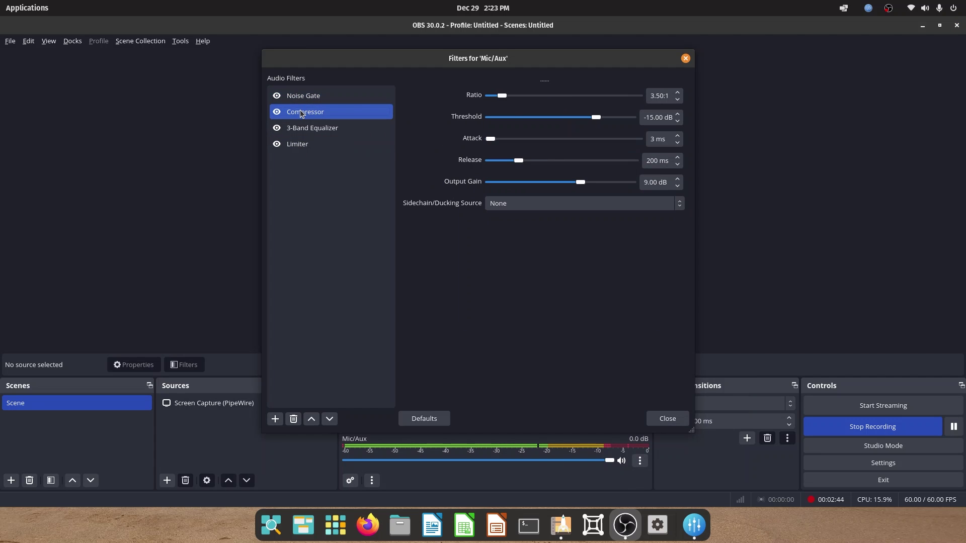
click(313, 129)
click(322, 145)
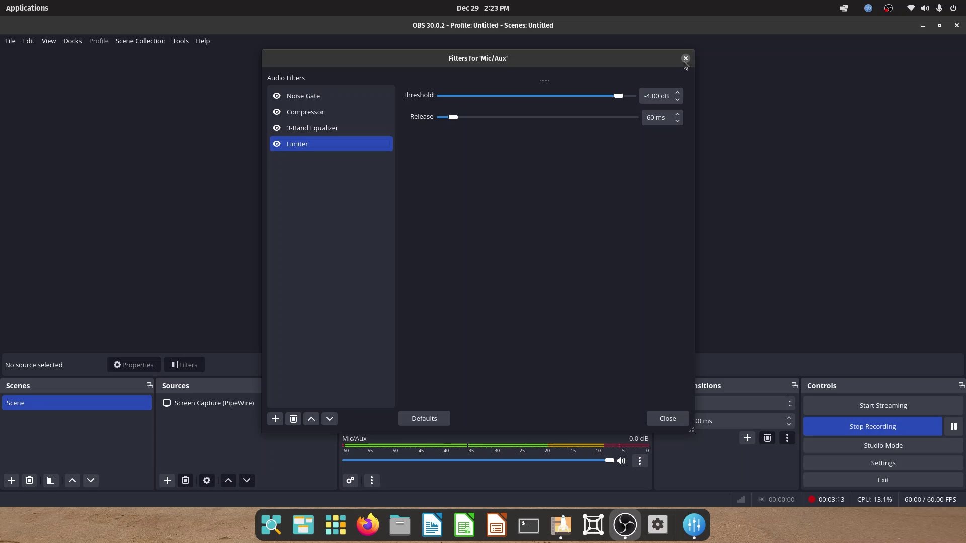
Dismiss the add-filter list without adding anything and close the filters window.
click(275, 420)
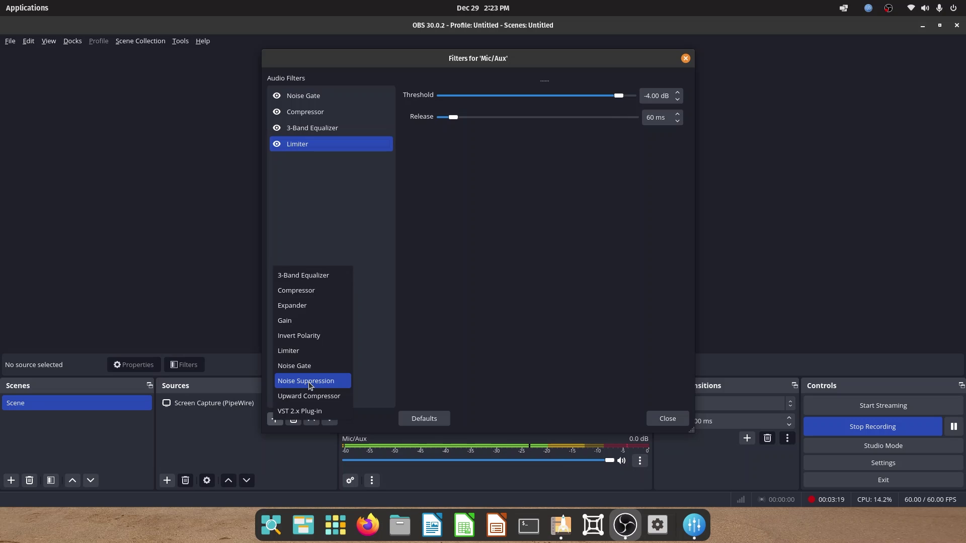
click(452, 230)
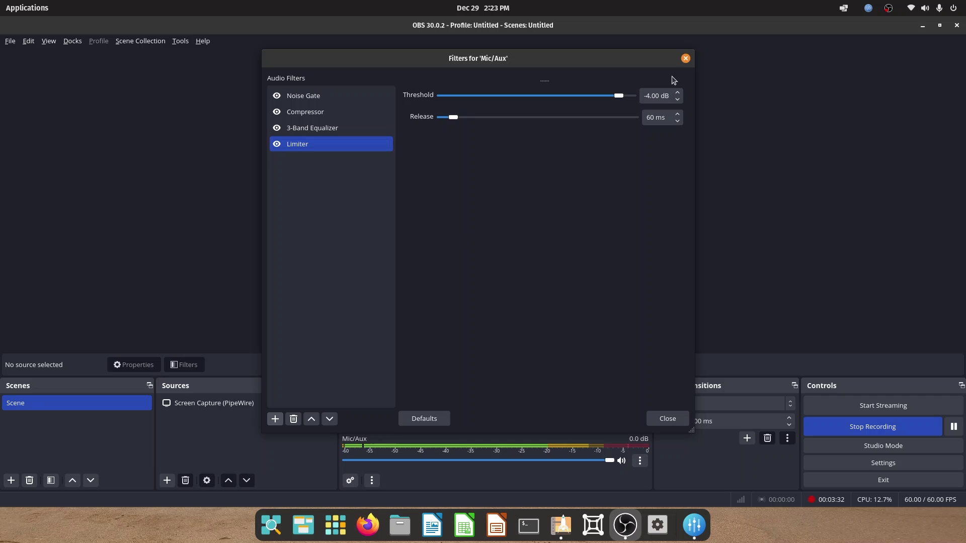
click(686, 59)
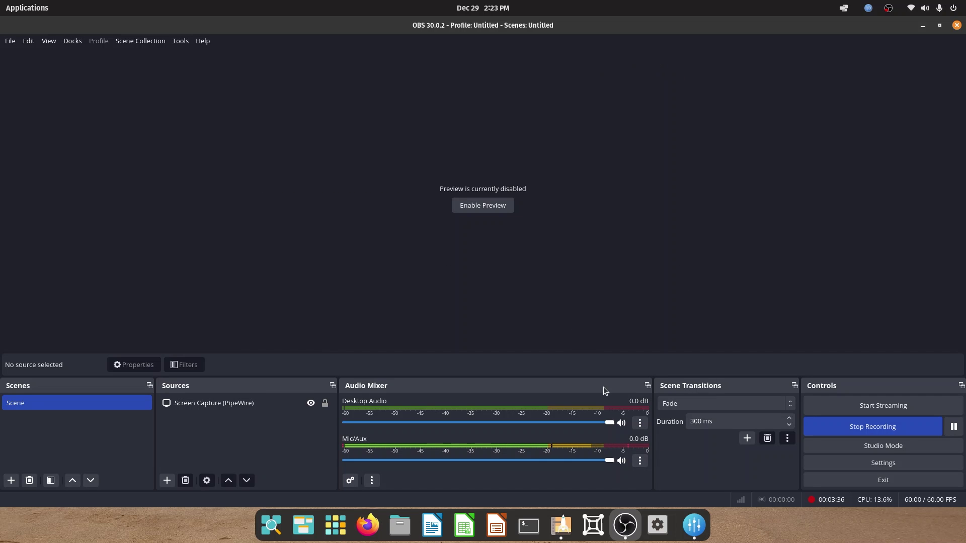
Check the OBS stream in Easy Effects, then set OBS Mic/Aux device to Easy Effects Source.
click(694, 526)
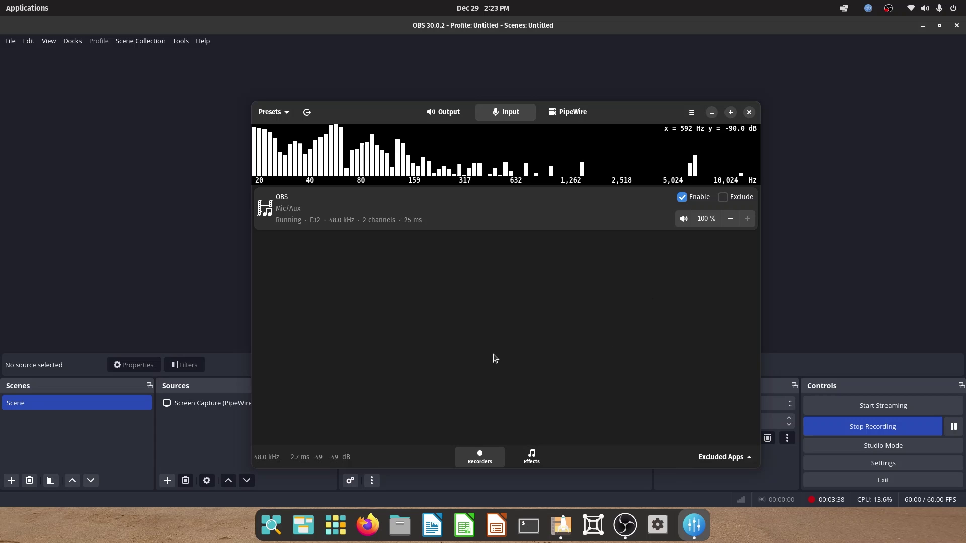
click(713, 113)
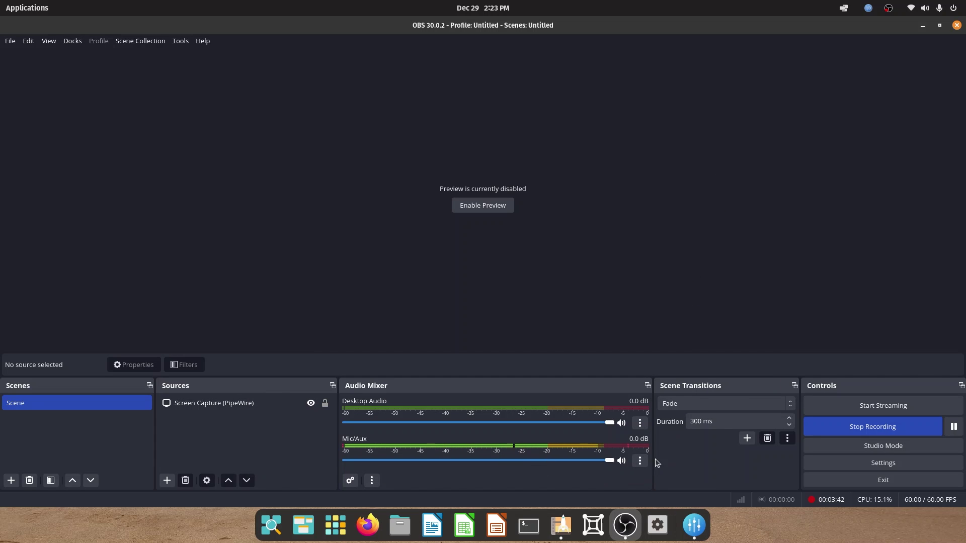
click(641, 462)
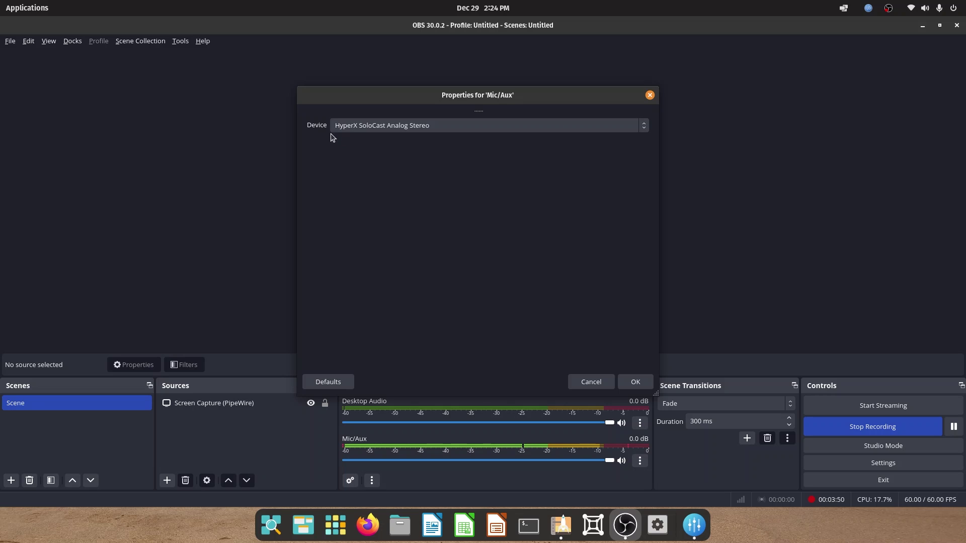
click(457, 126)
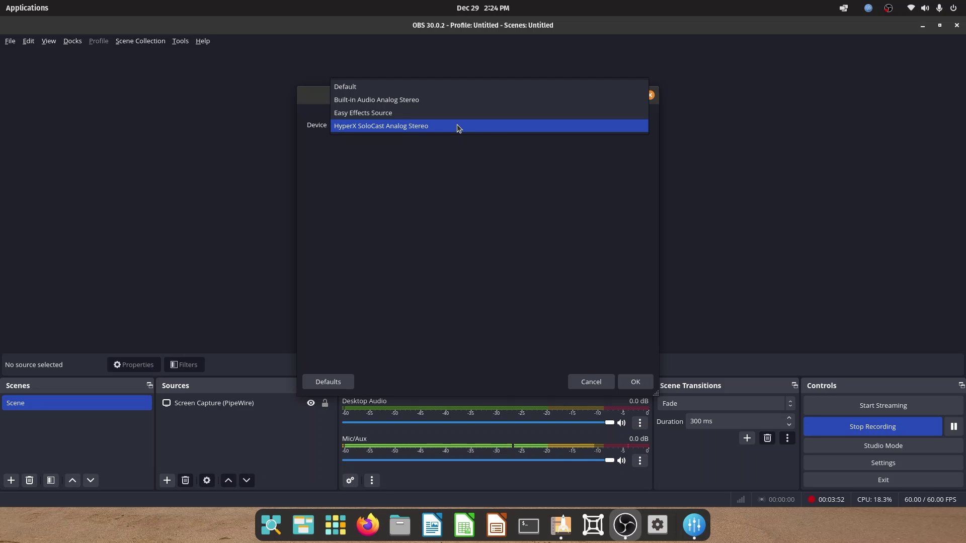
click(378, 116)
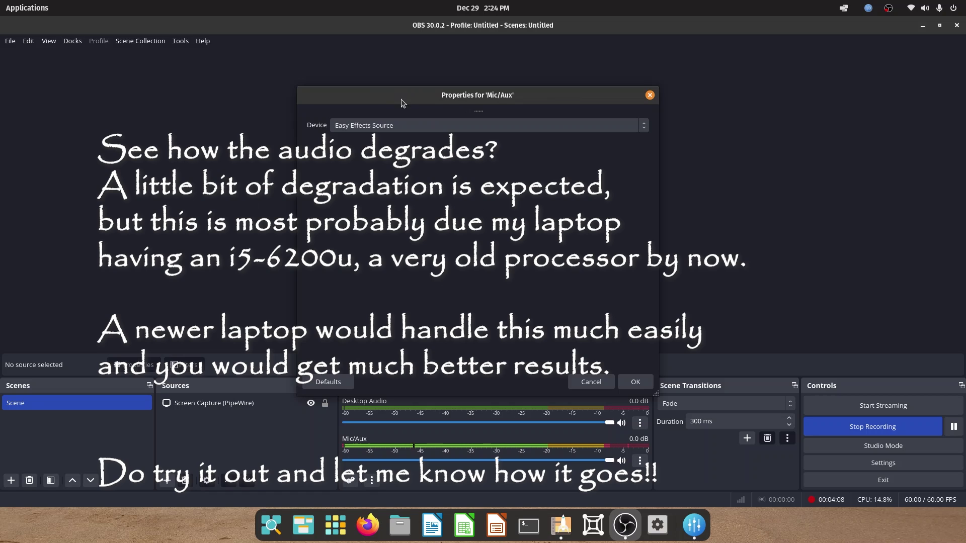
click(635, 383)
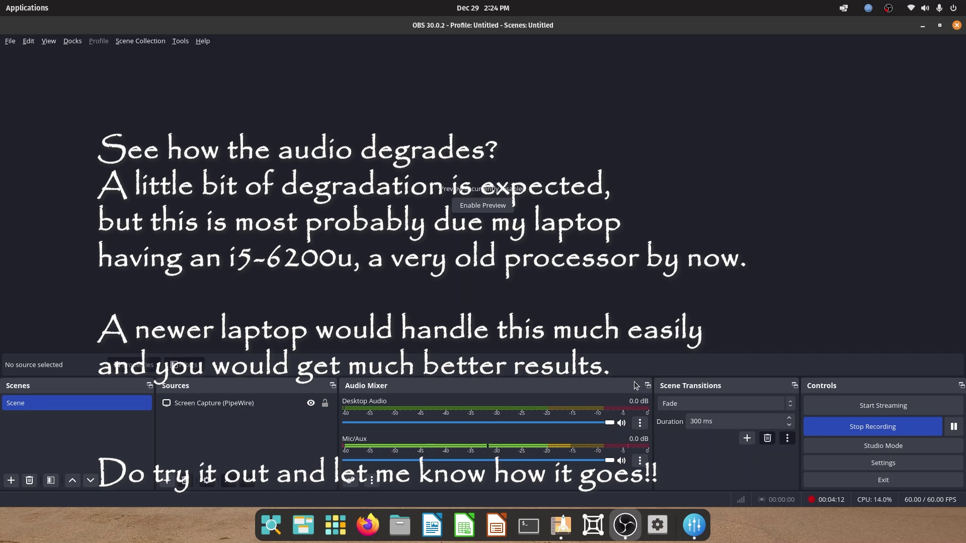
With Easy Effects showing, type 'the quick brown fox jumps over the lazy dog' as a test.
click(693, 526)
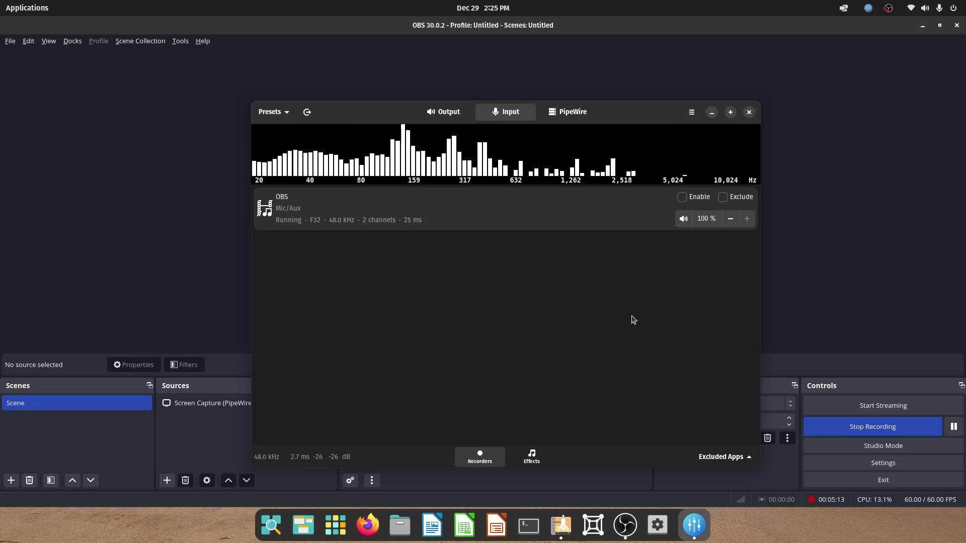
key(ctrl+space)
text(the )
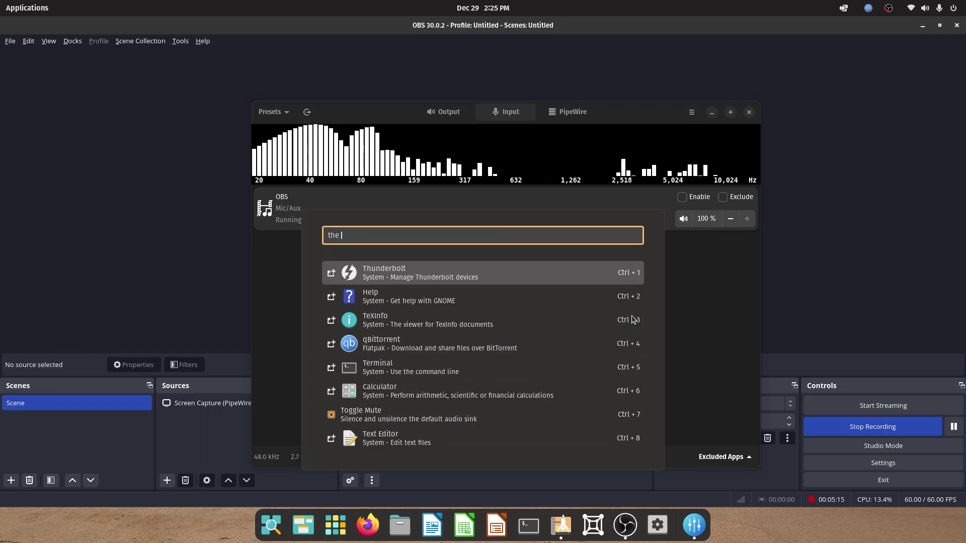
text(quick bro)
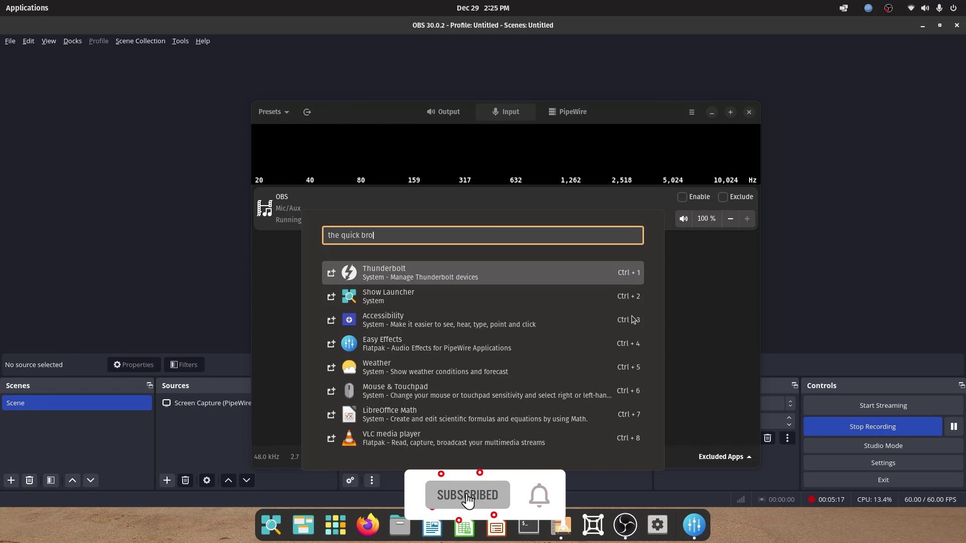
text(wn fox jumps )
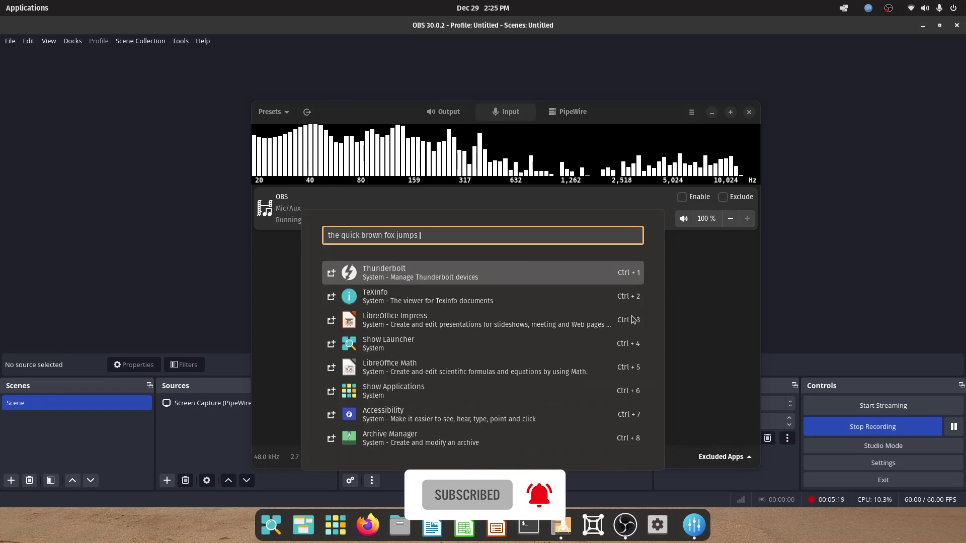
text(over the lazy)
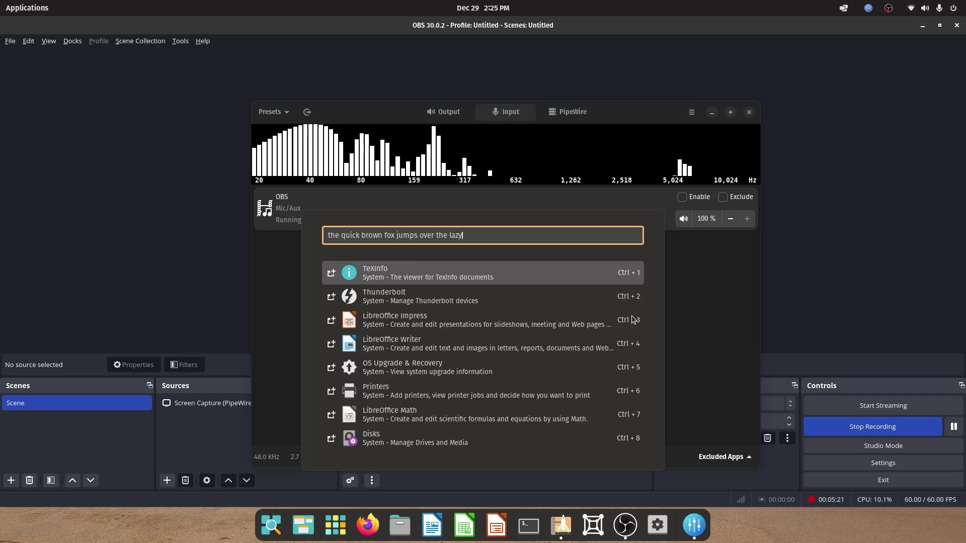
text( dog)
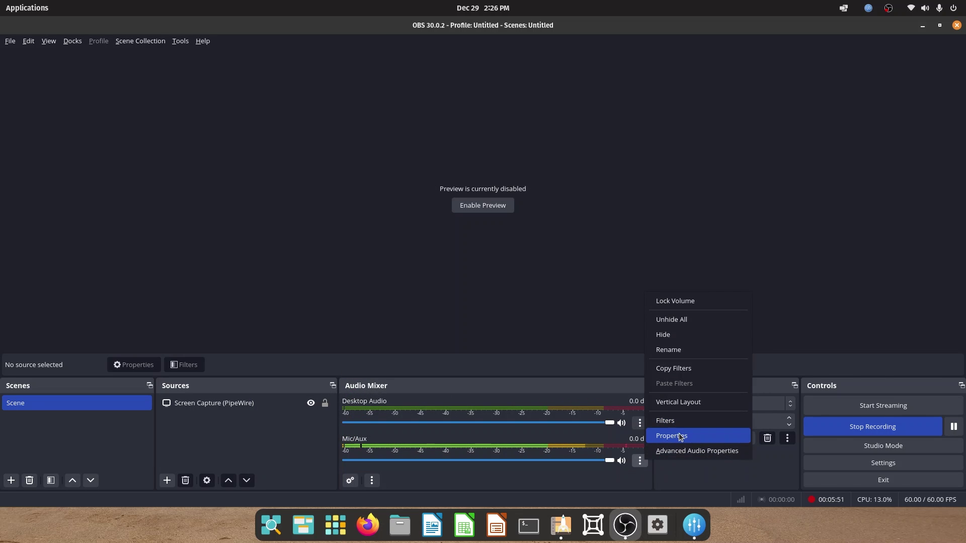
Switch the Mic/Aux device to HyperX SoloCast Analog Stereo and confirm.
click(679, 434)
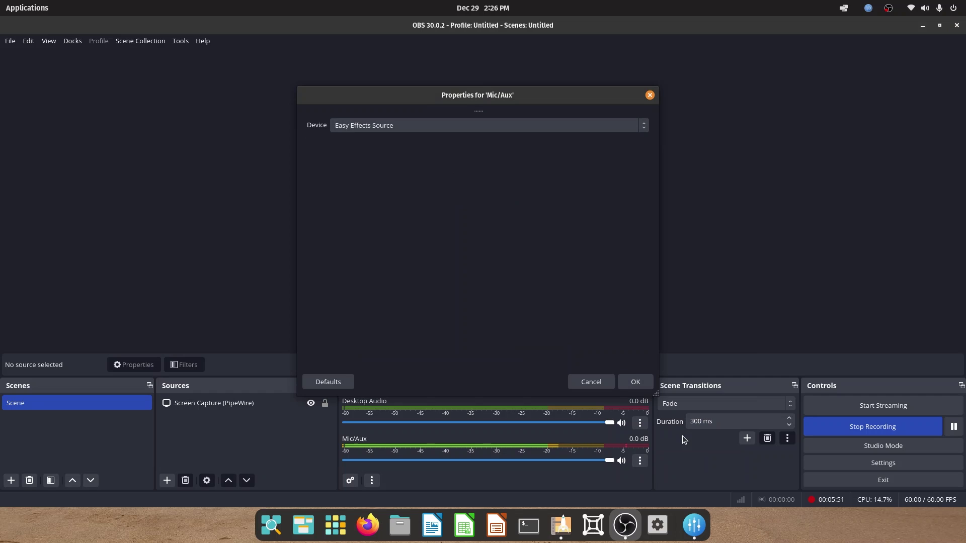
click(373, 127)
click(380, 142)
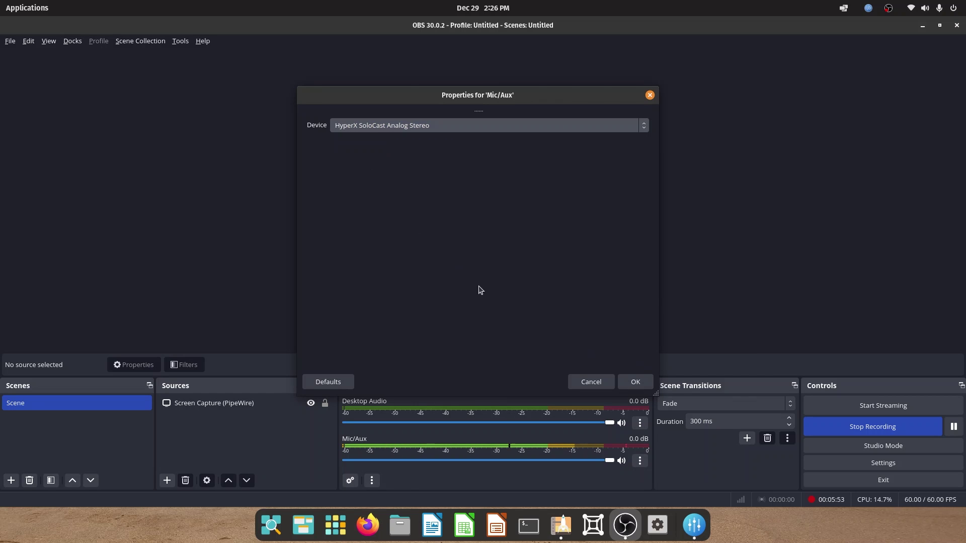
click(633, 383)
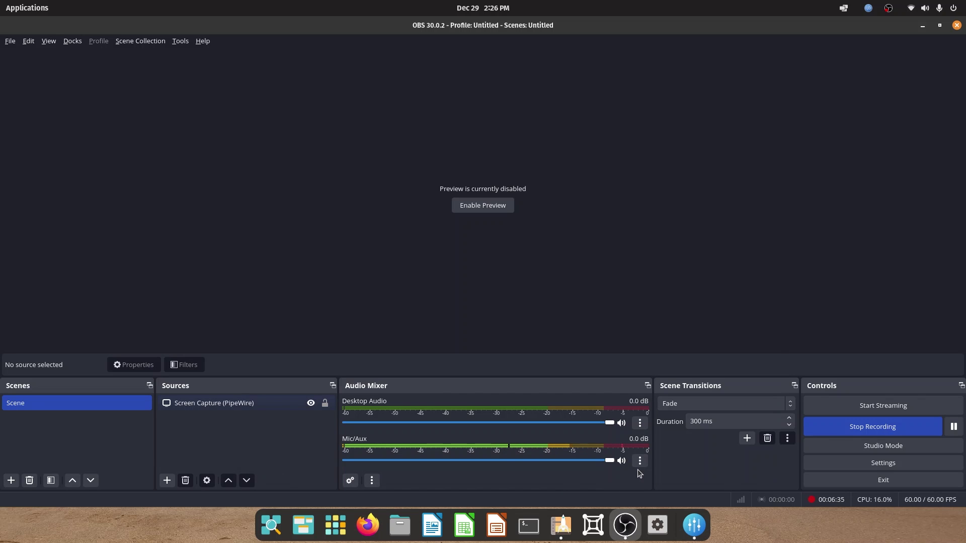
Set the Mic/Aux device back to Easy Effects Source and confirm.
click(639, 461)
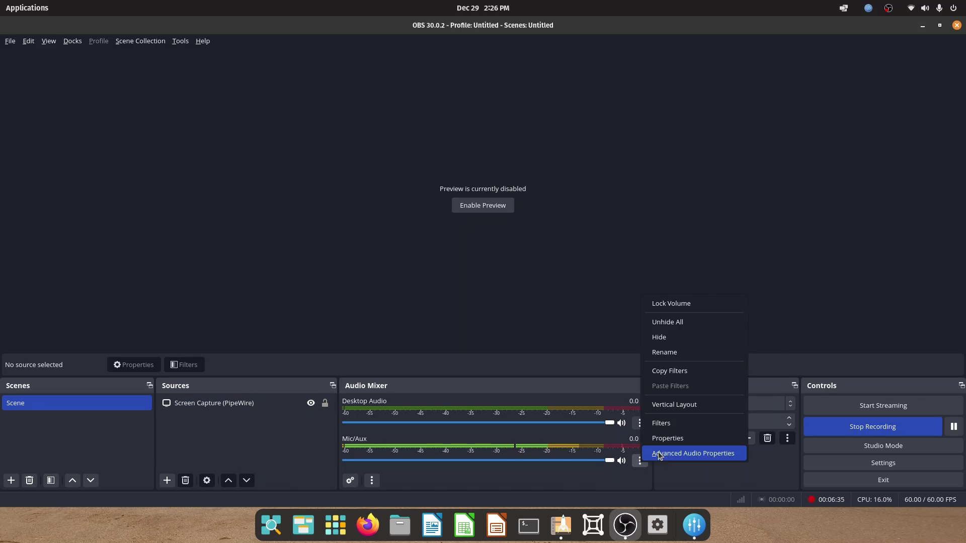
click(665, 438)
click(436, 126)
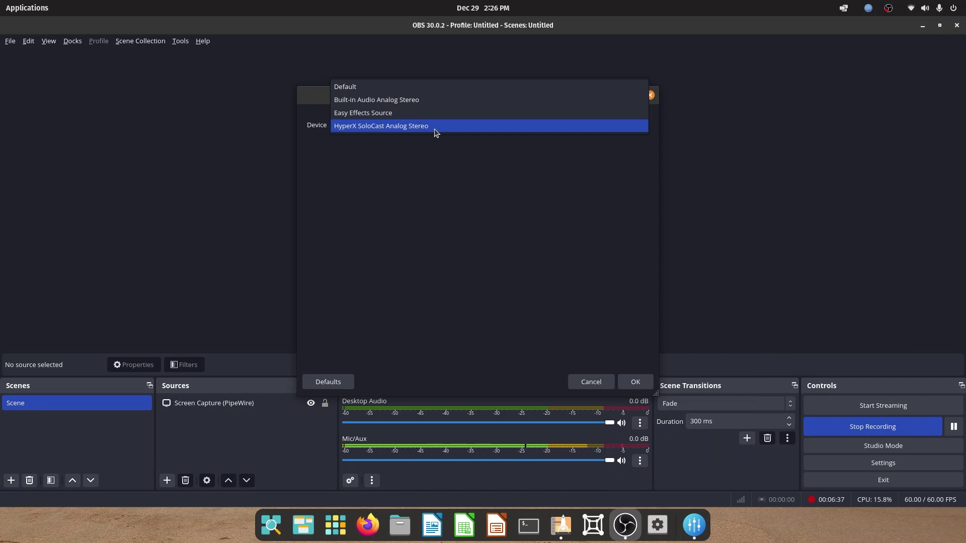
click(343, 120)
click(636, 380)
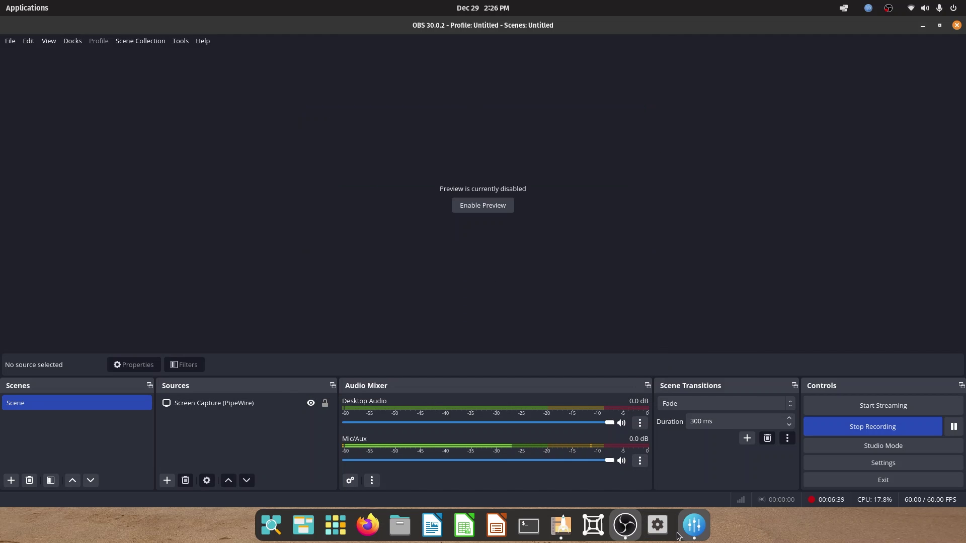
With Easy Effects showing, type 'type for the vibrations fan noise remo' in the launcher, then close it.
click(695, 526)
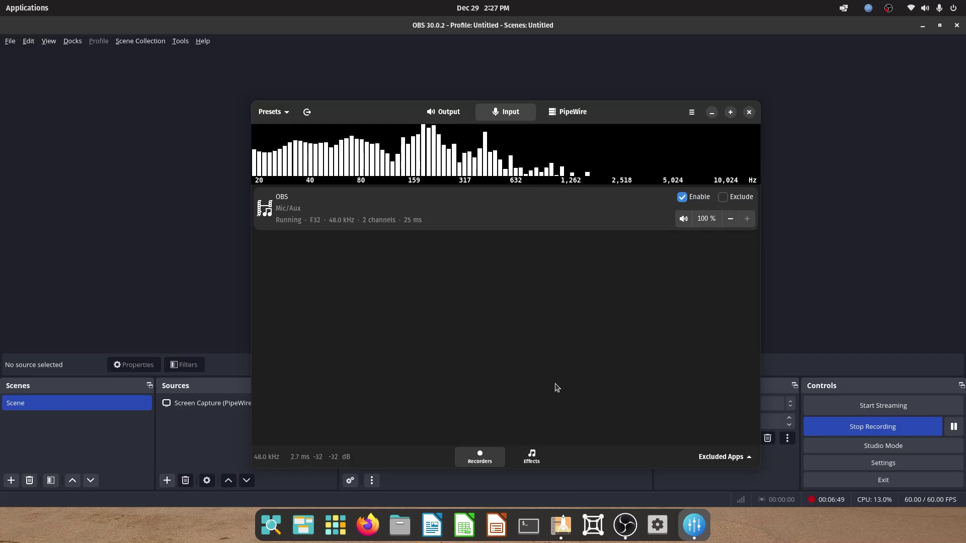
key(super)
text(type )
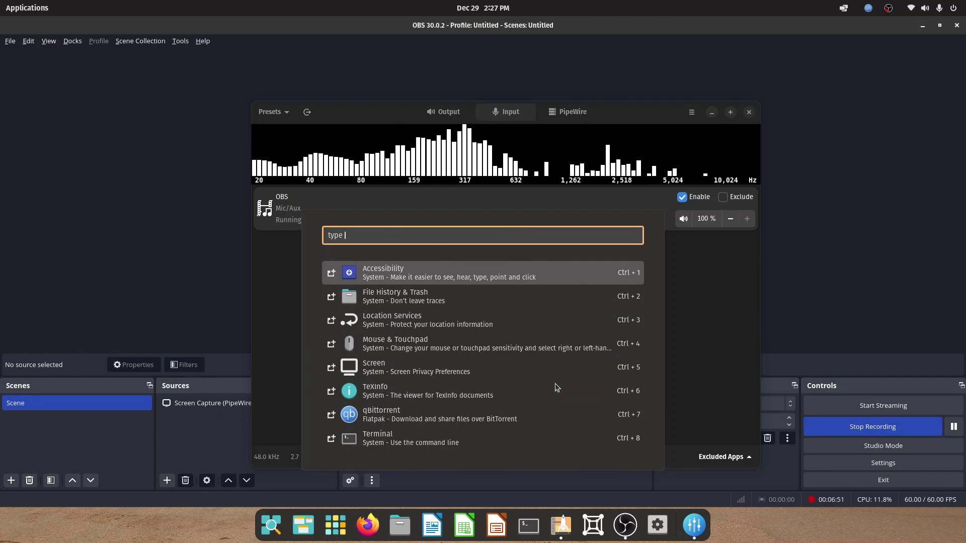
text(for the)
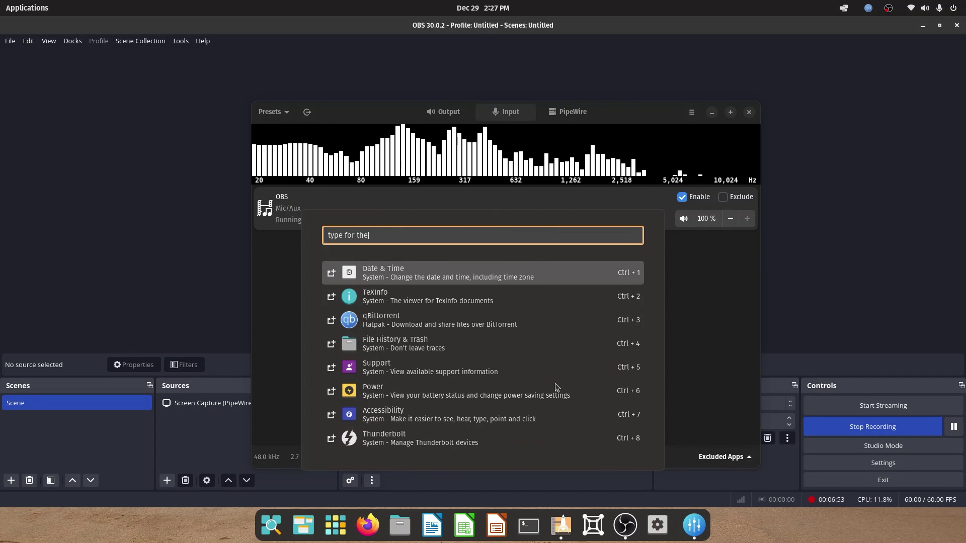
text( vibr)
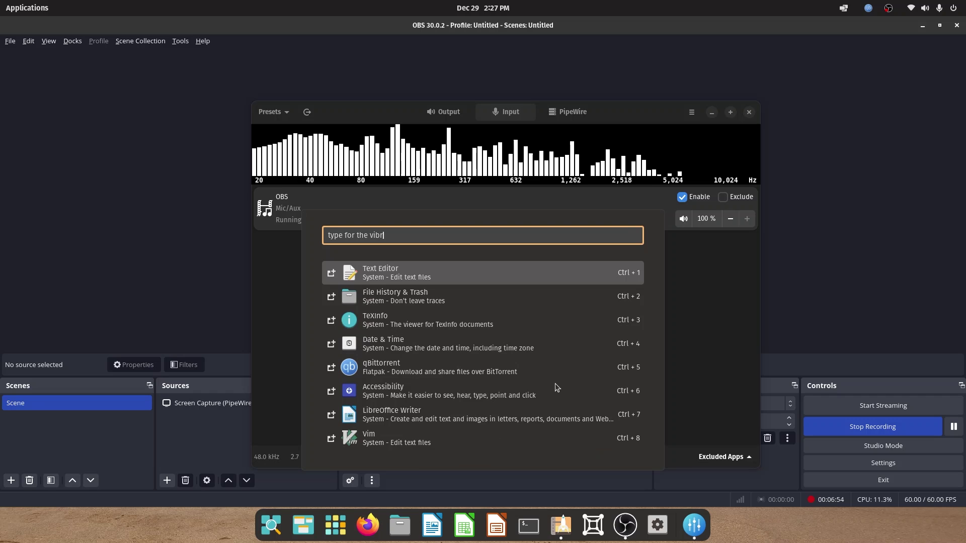
text(ations fan noise )
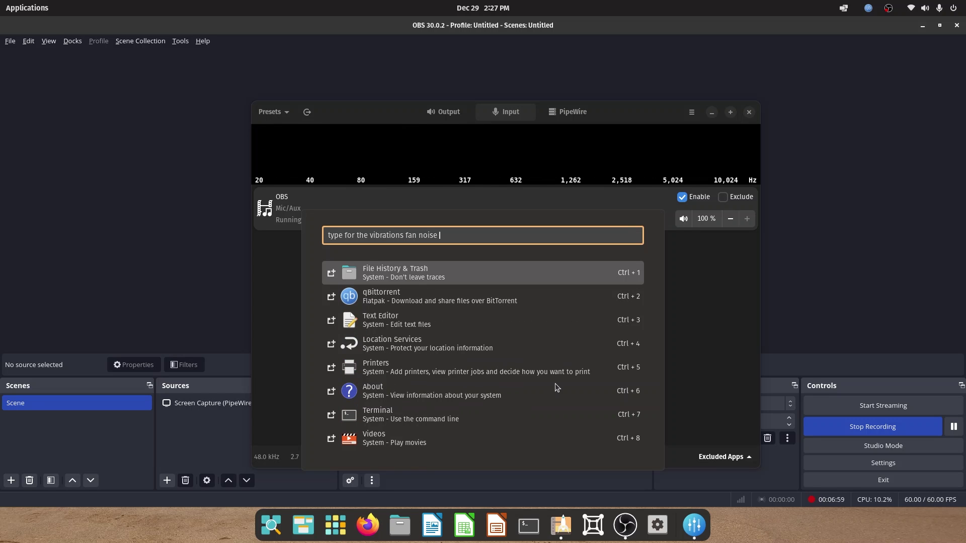
text(remod)
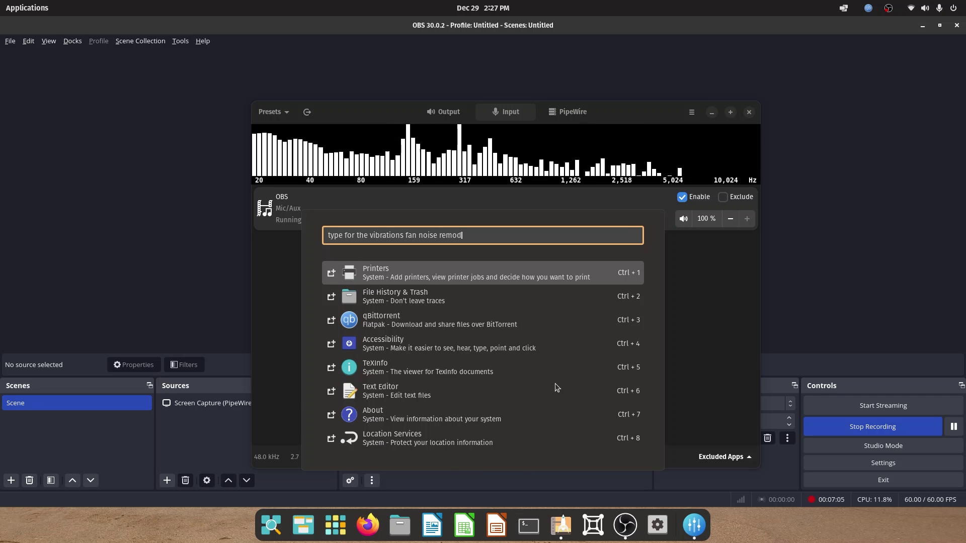
key(Escape)
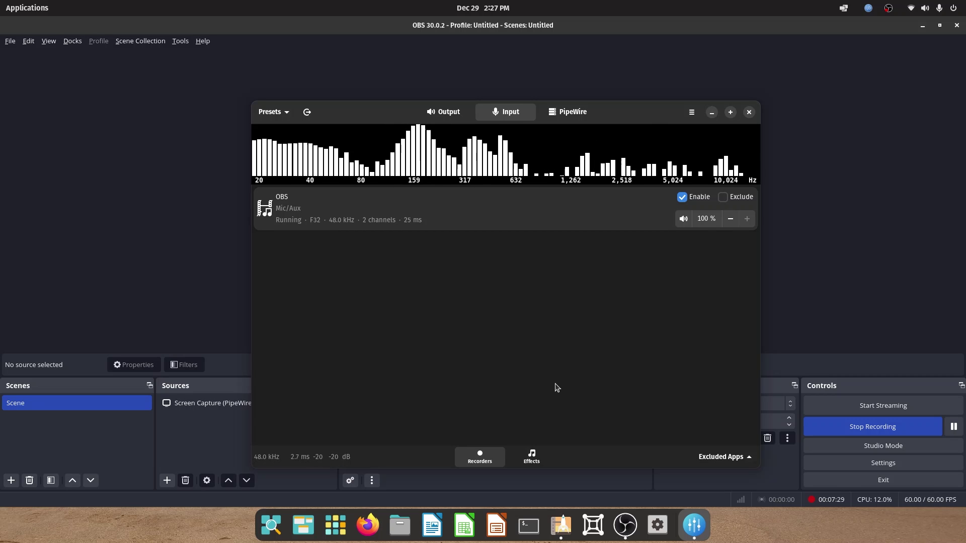
In OBS, change the Mic/Aux source's Device from Easy Effects Source to HyperX SoloCast Analog Stereo.
click(624, 526)
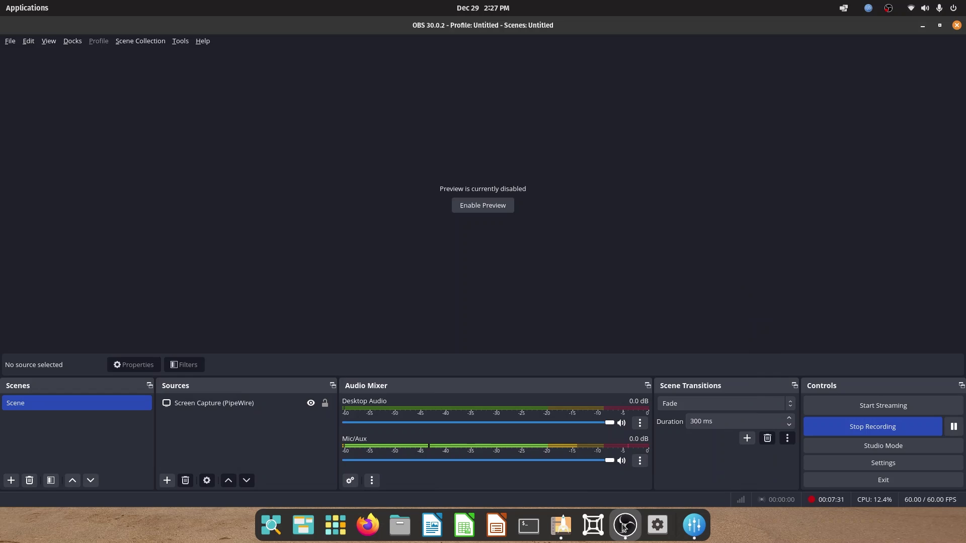
click(624, 526)
click(625, 525)
click(639, 462)
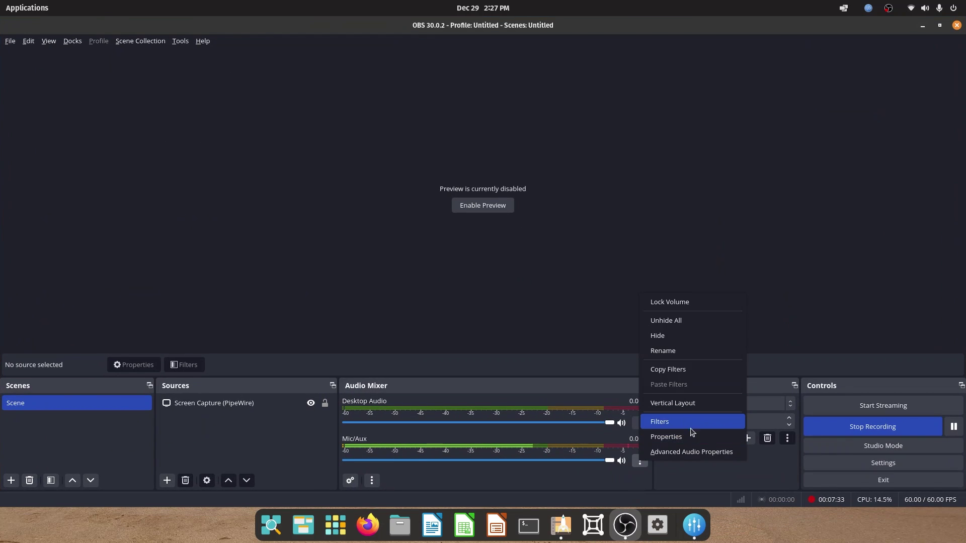
click(662, 436)
click(361, 127)
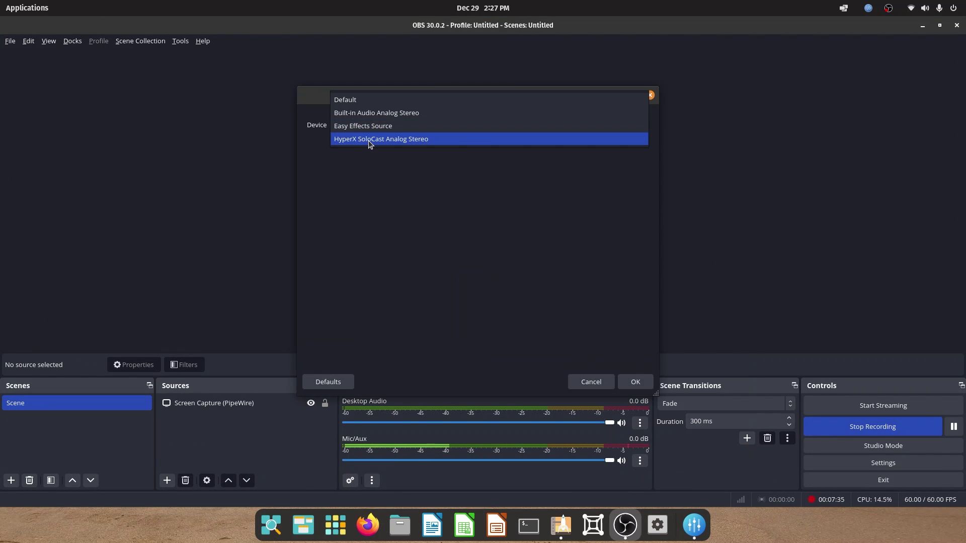
click(368, 140)
click(636, 381)
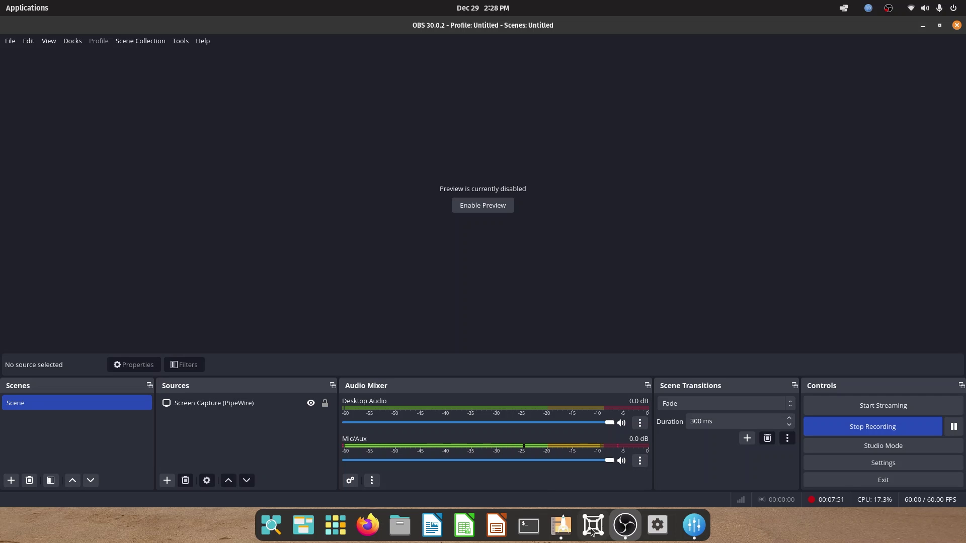
click(695, 524)
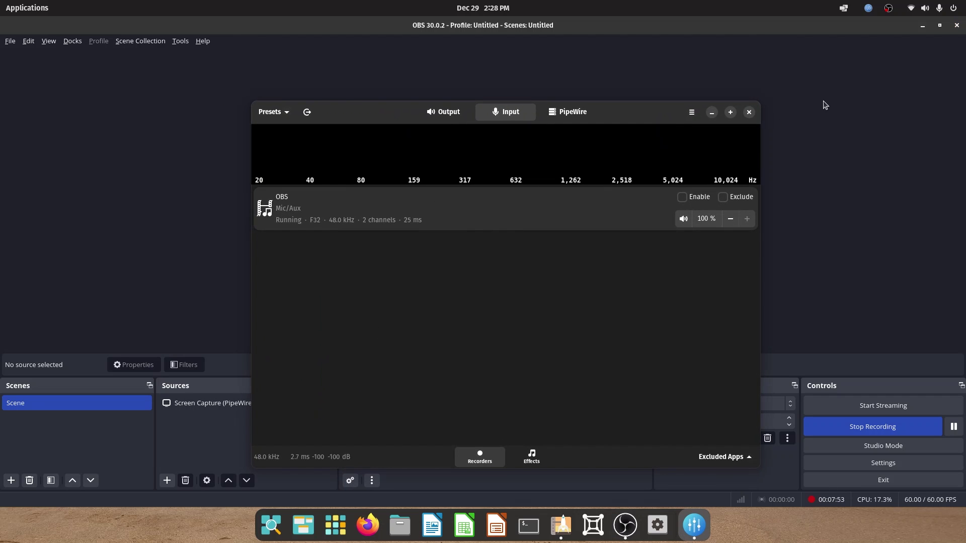
click(711, 113)
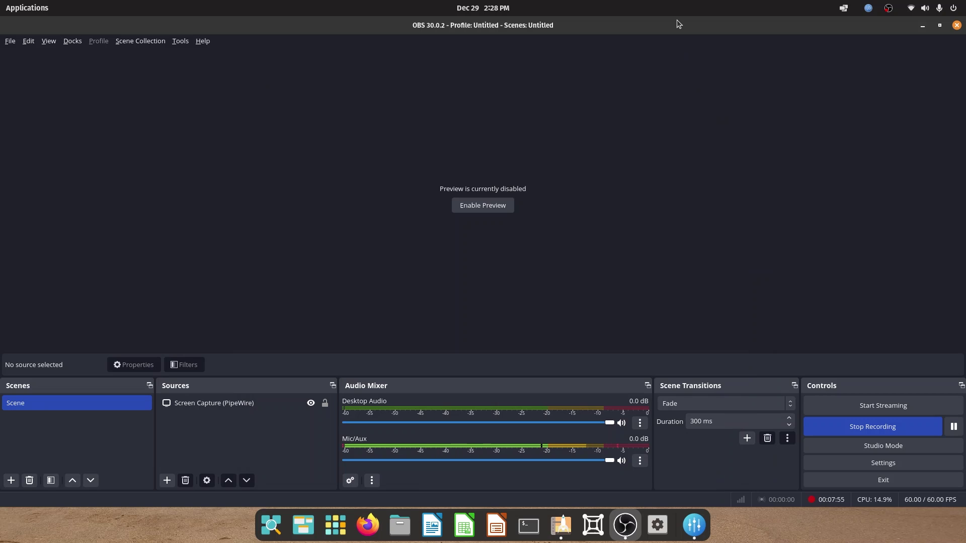